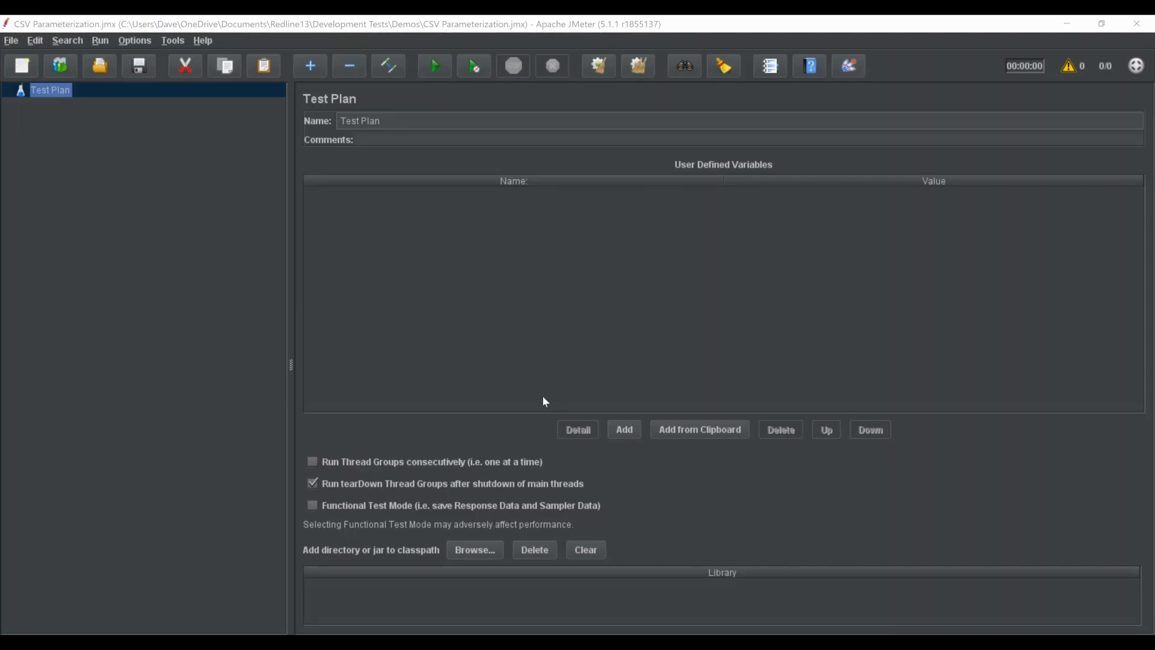
Add a CSV Data Set Config to the Test Plan with variable names ItemCode, Price
right_click(50, 90)
mouse_move(137, 99)
mouse_move(265, 119)
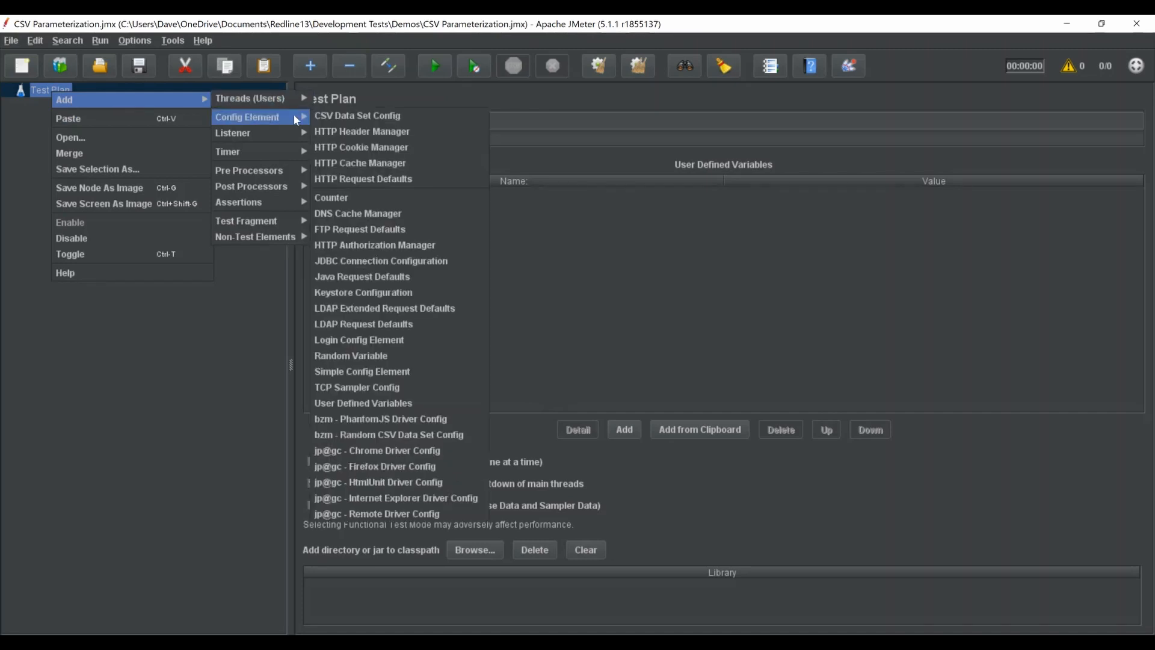
click(404, 114)
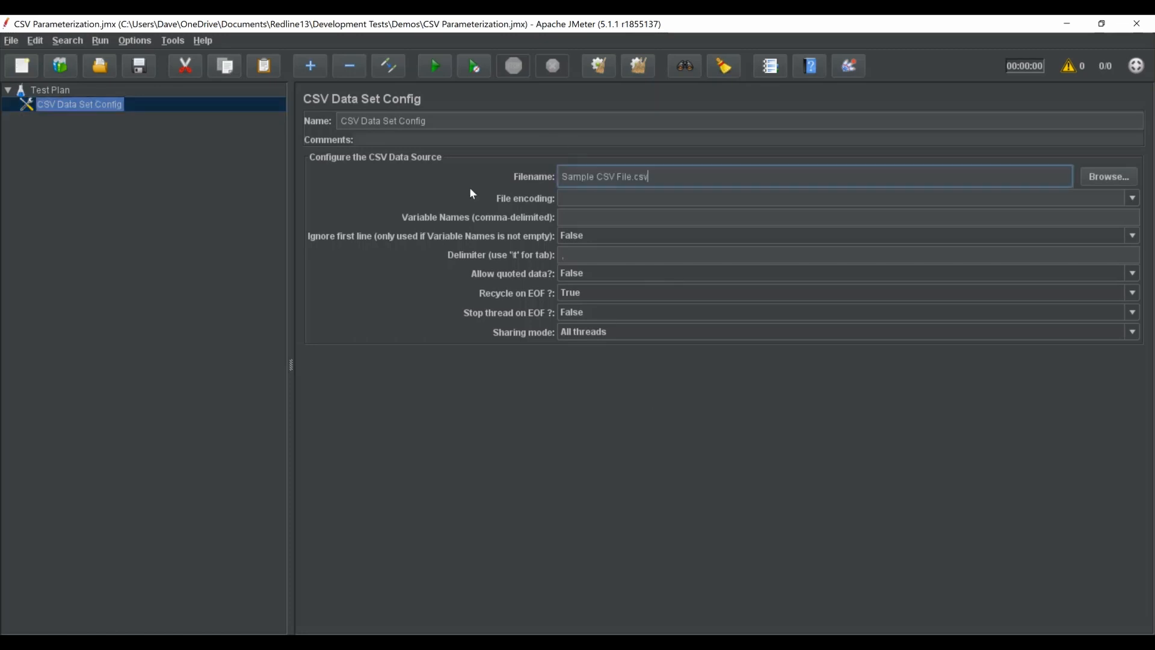
click(580, 215)
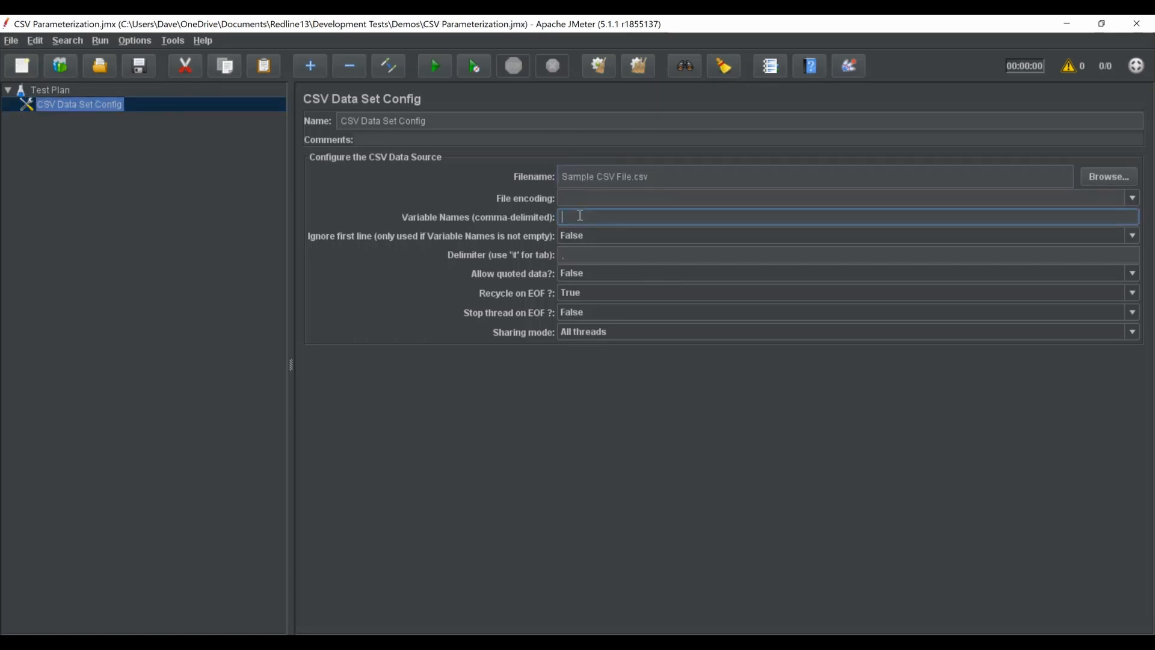
text(ItemCode, Price)
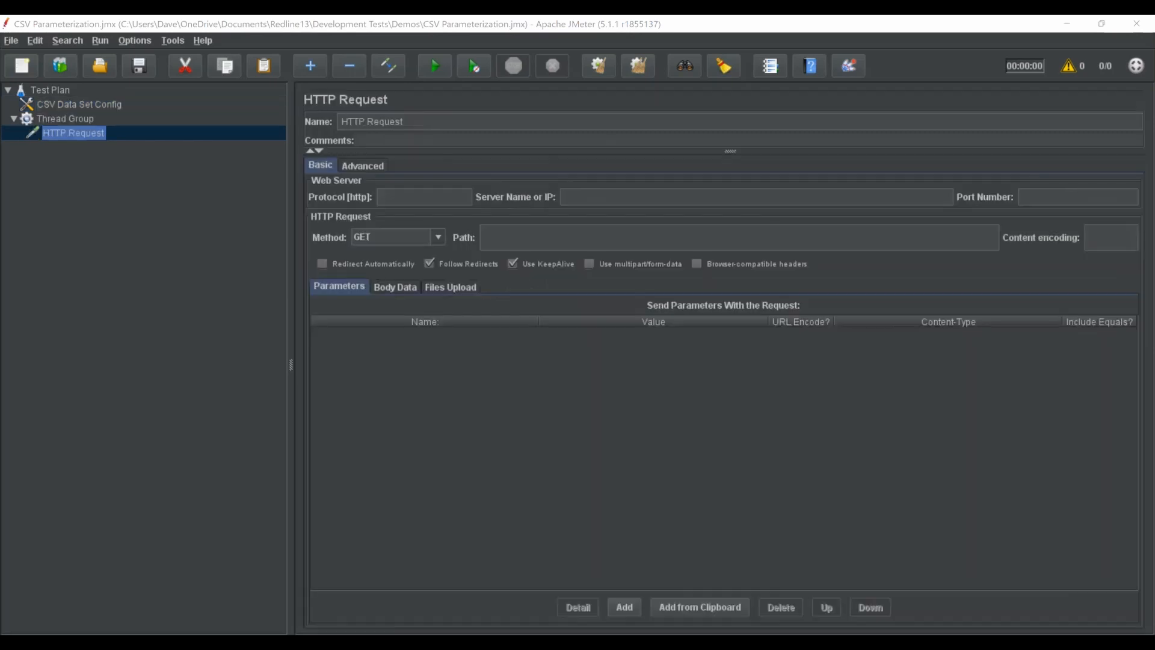
Point the HTTP Request at https jsonplaceholder.typicode.com:443, path /, with URL-encoded parameter itemCode=${itemCode}
click(411, 199)
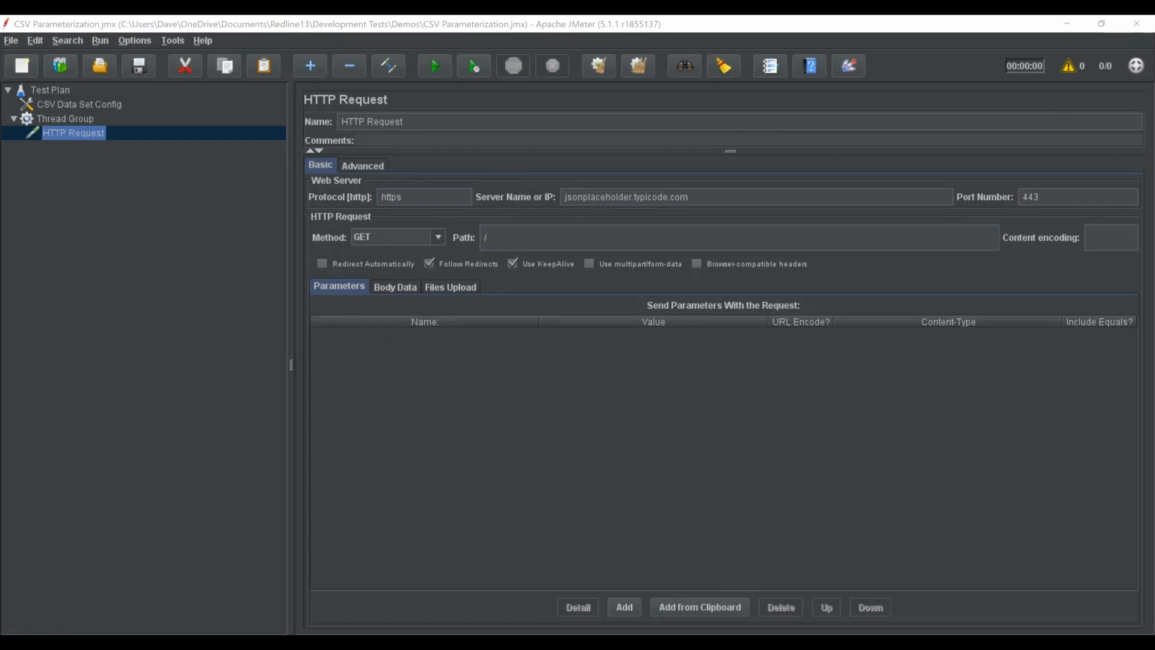
click(623, 607)
click(368, 334)
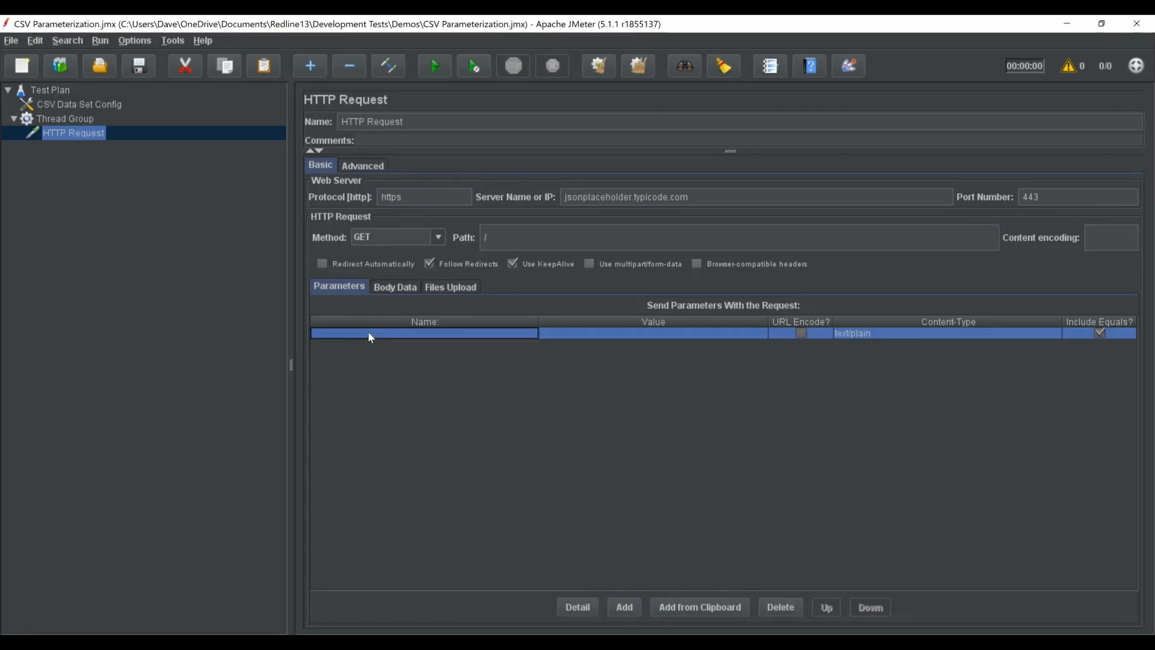
text(item)
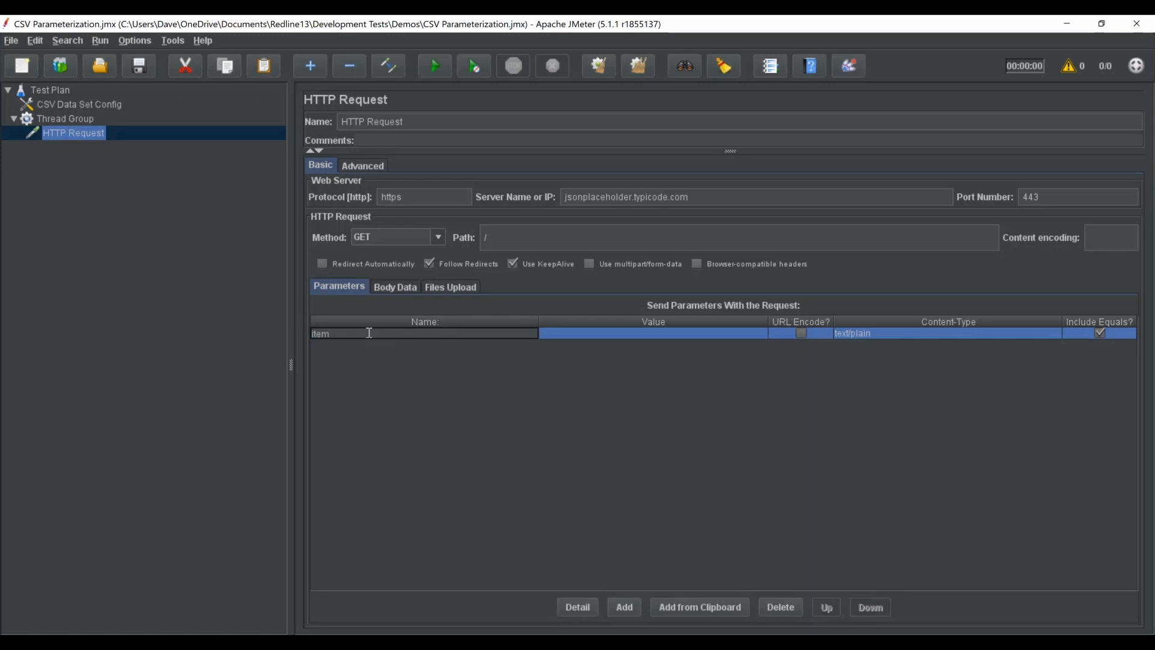
text(Code)
click(575, 334)
text($)
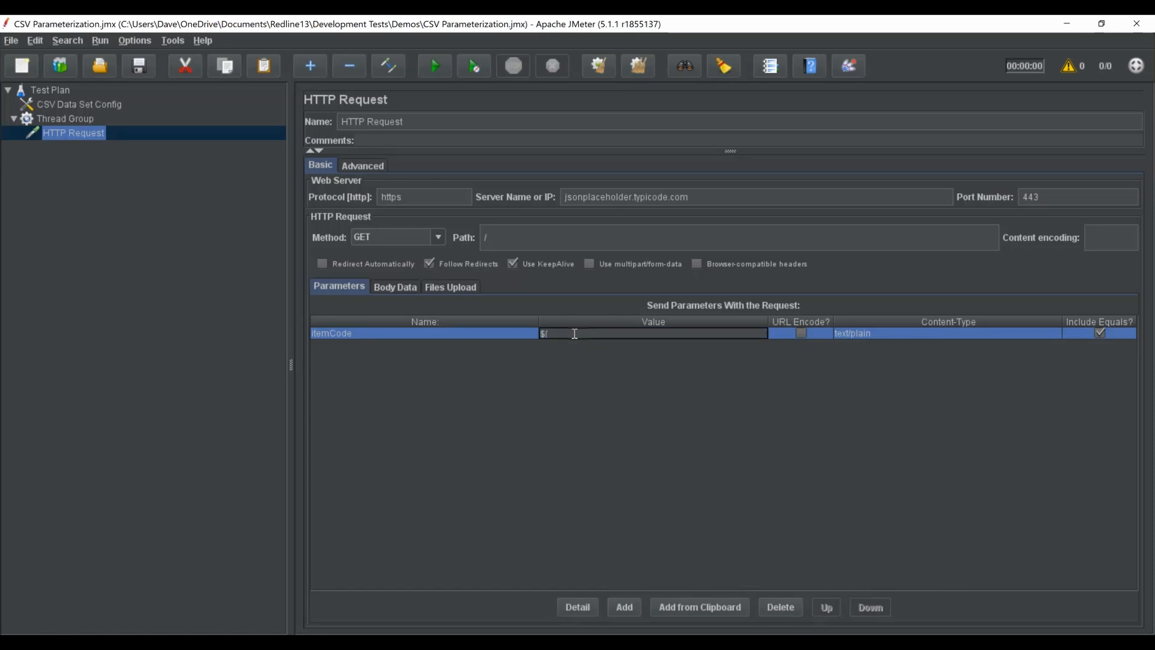
text({itemCode)
click(803, 333)
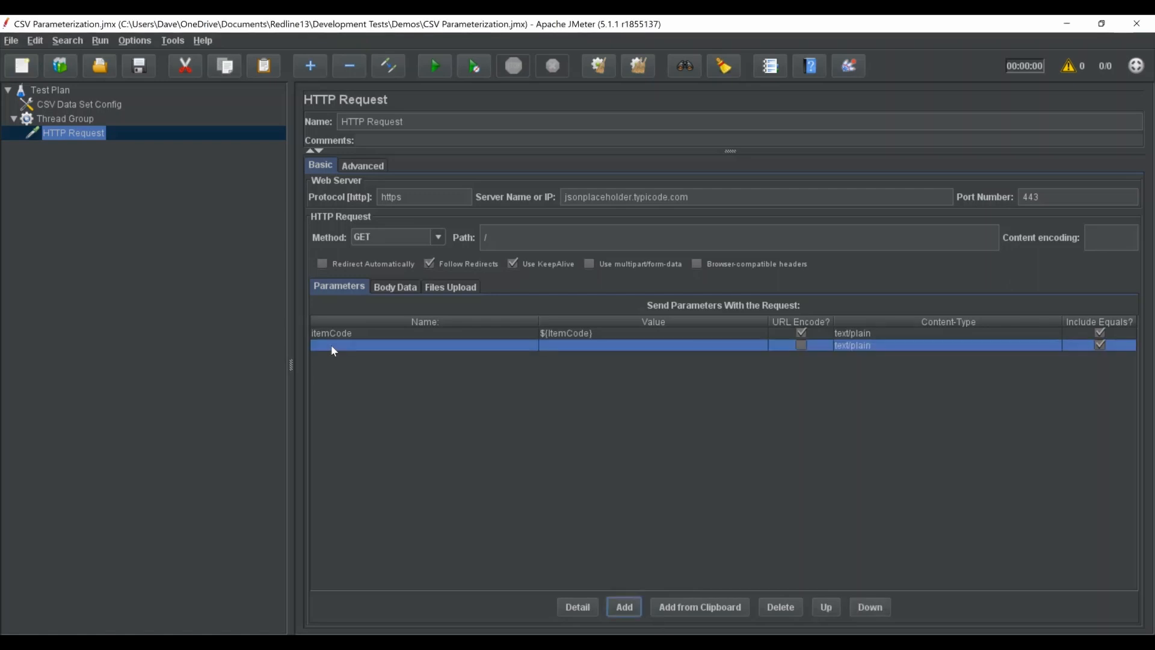
Add a second URL-encoded request parameter named price with value ${Price}
click(330, 346)
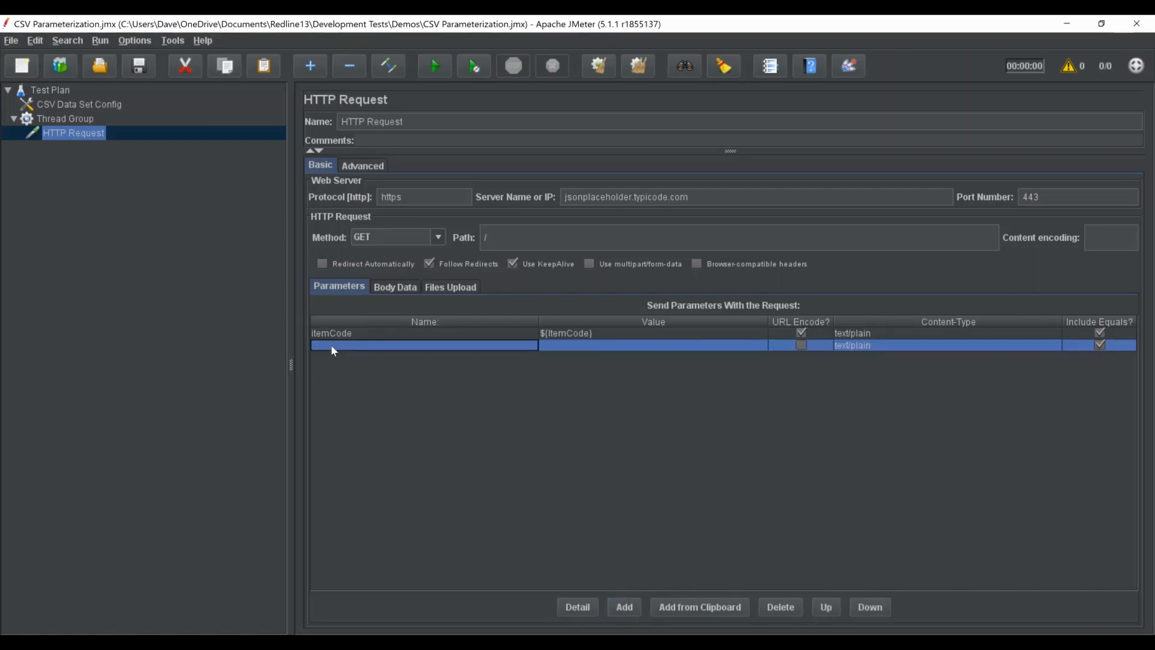
text(price)
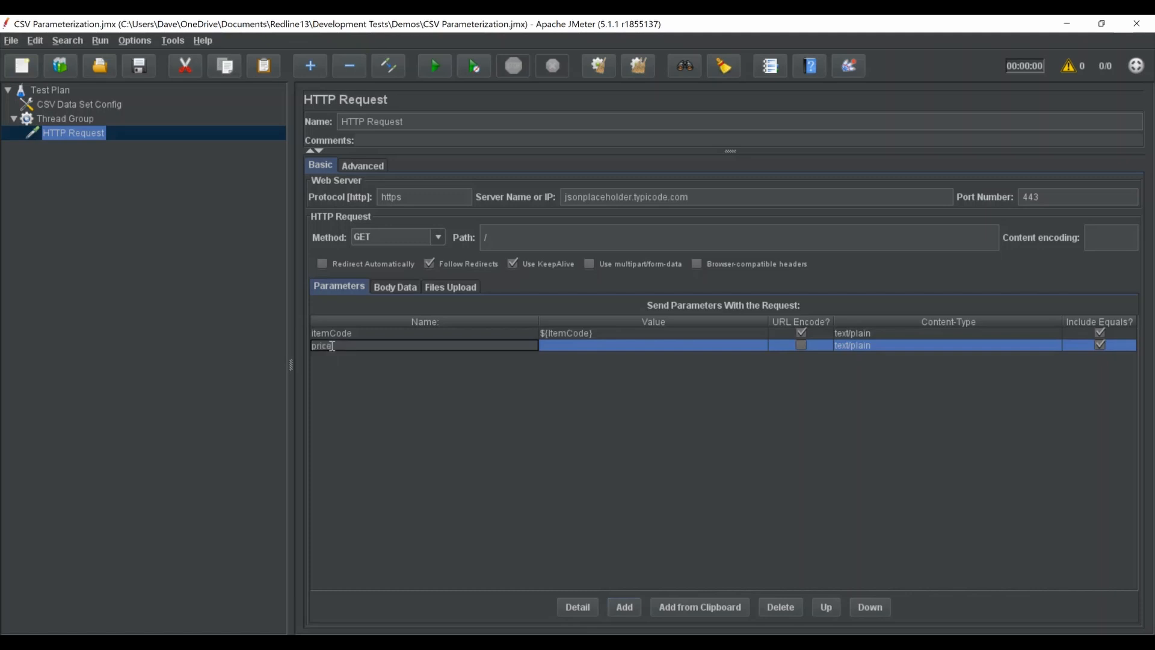
click(590, 346)
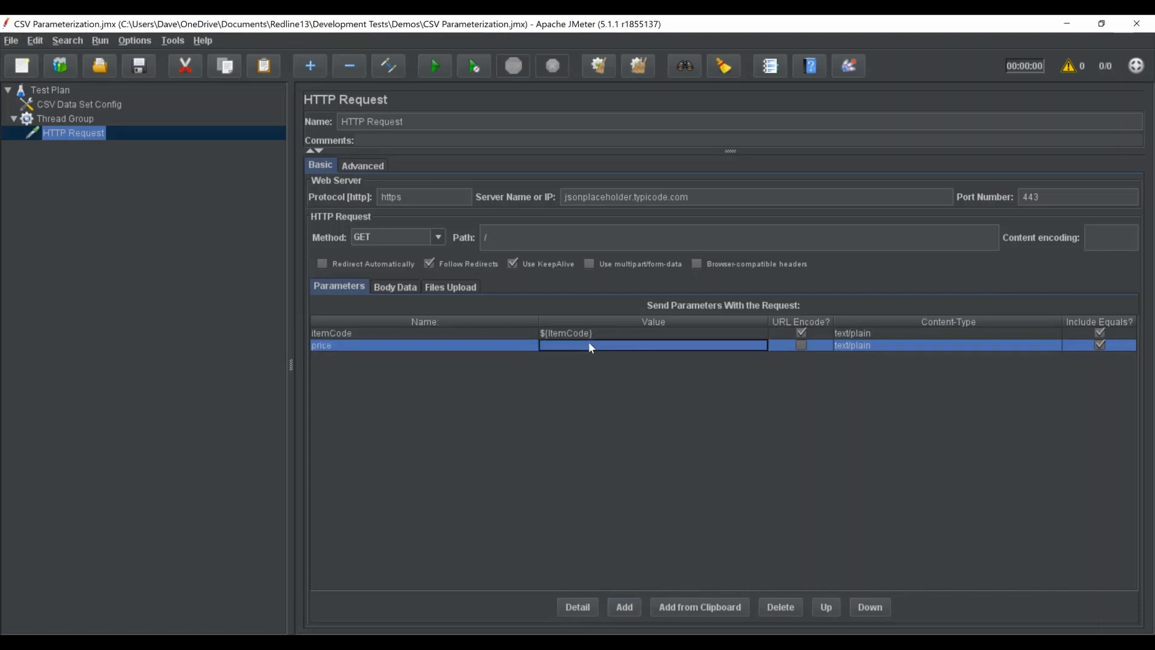
text(${Price)
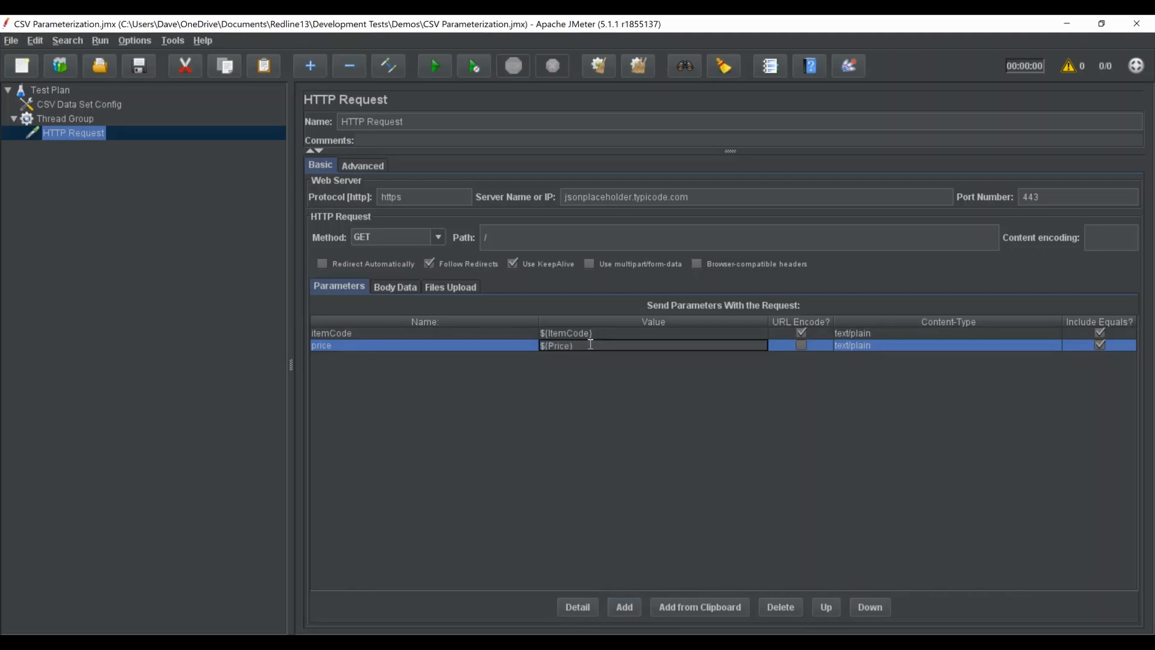
click(801, 346)
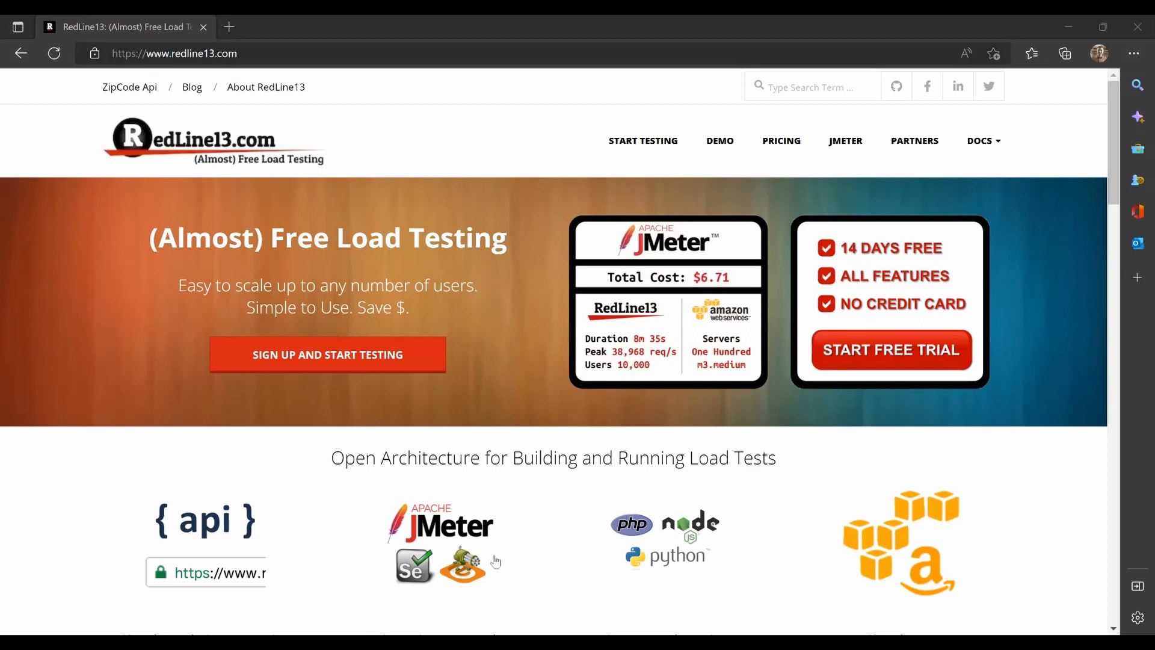
Start a new RedLine13 JMeter test and upload CSV Parameterization.jmx as its test plan
click(314, 356)
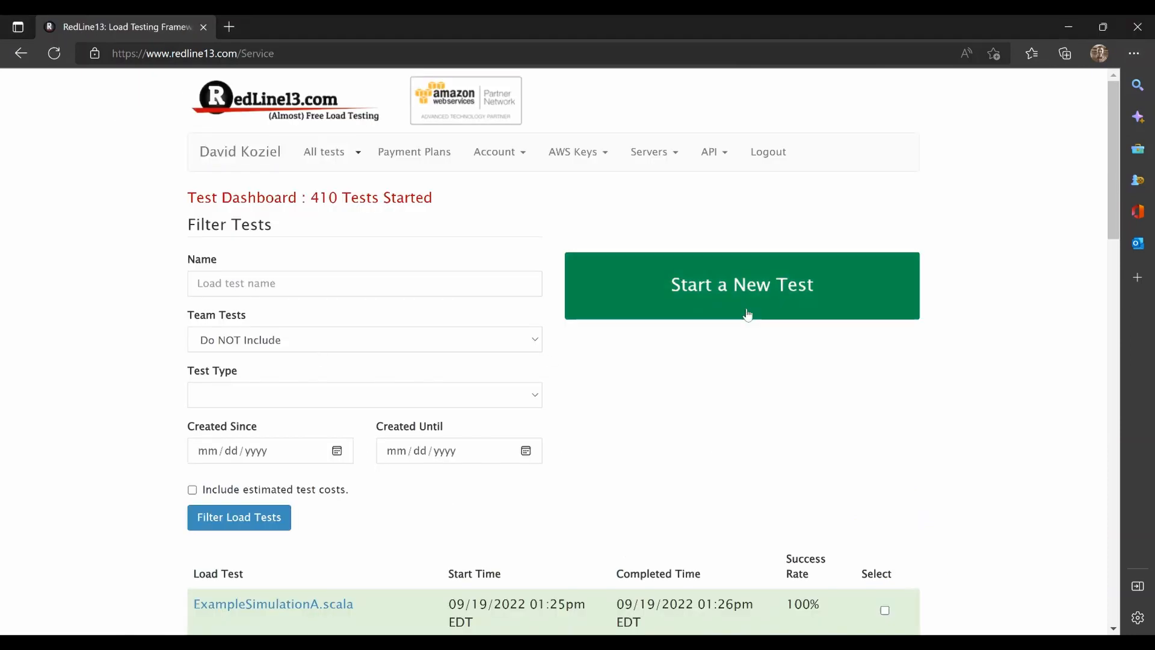
click(743, 306)
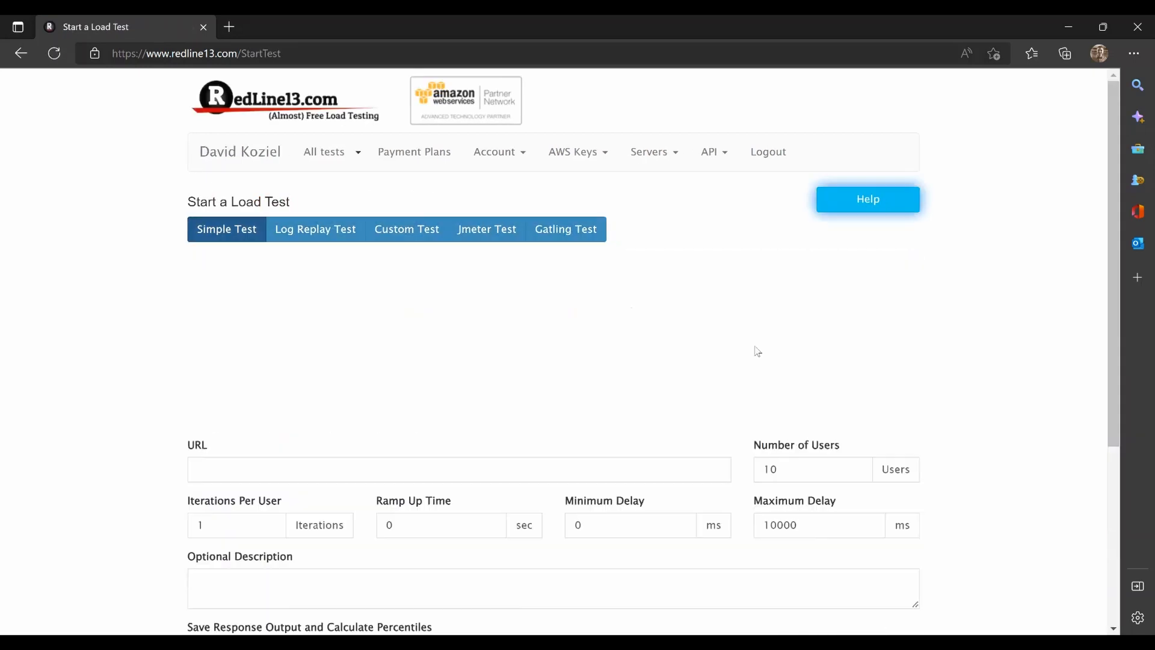
click(477, 230)
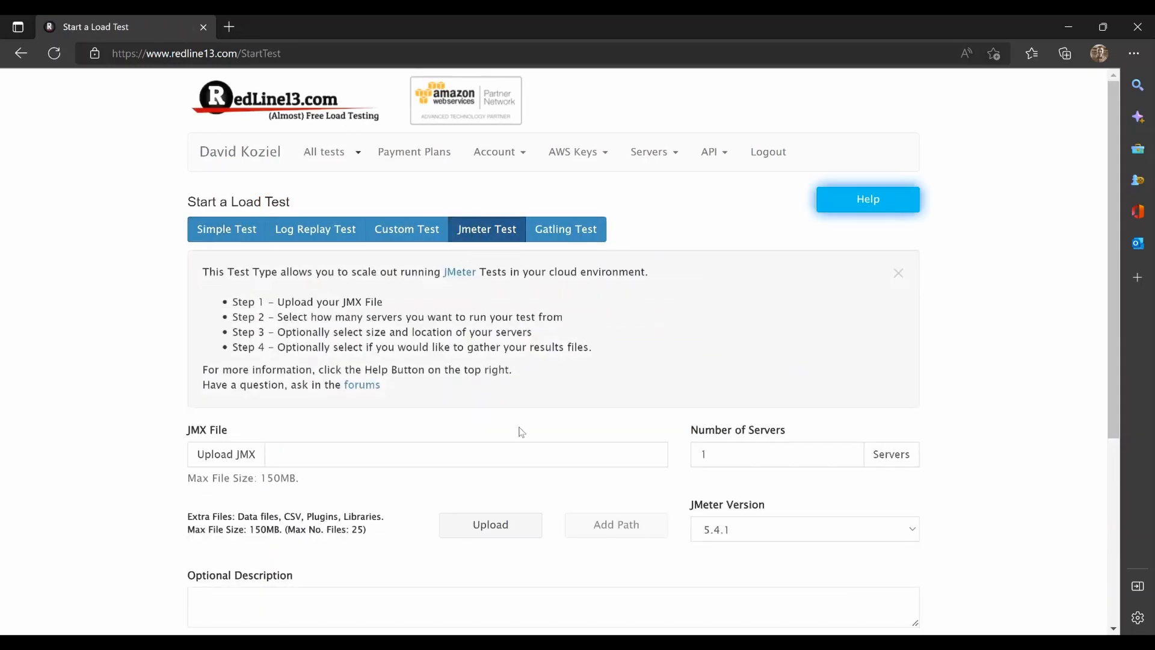
click(354, 457)
key(ctrl+v)
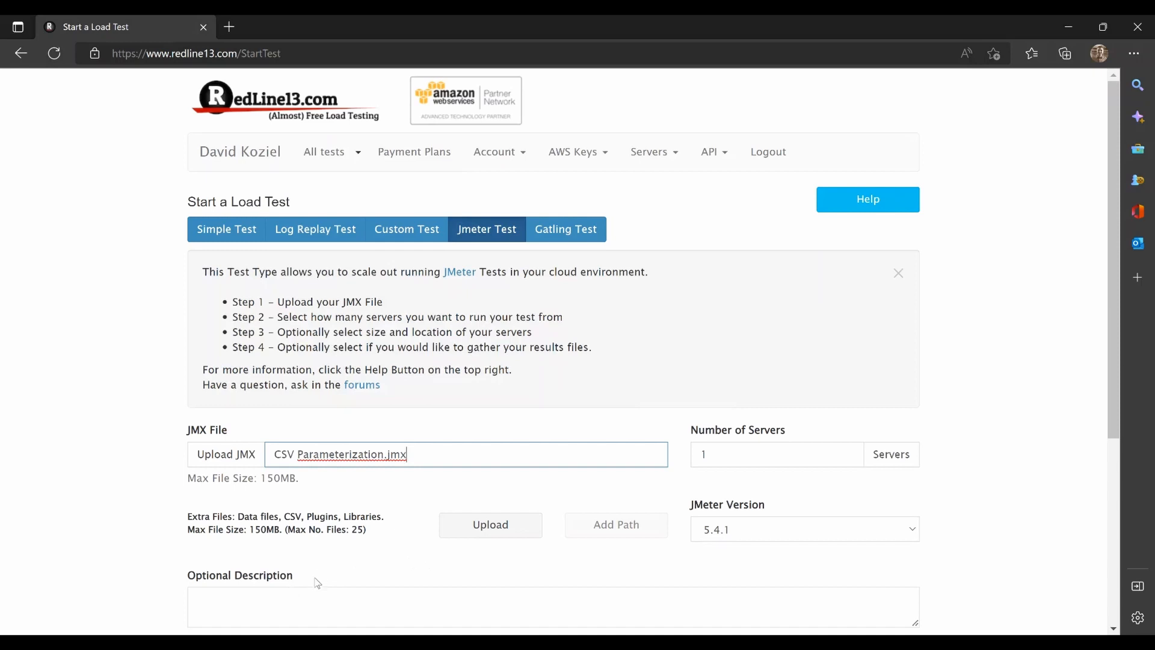
Attach Sample CSV File.csv from the CSV folder as an extra file
click(462, 529)
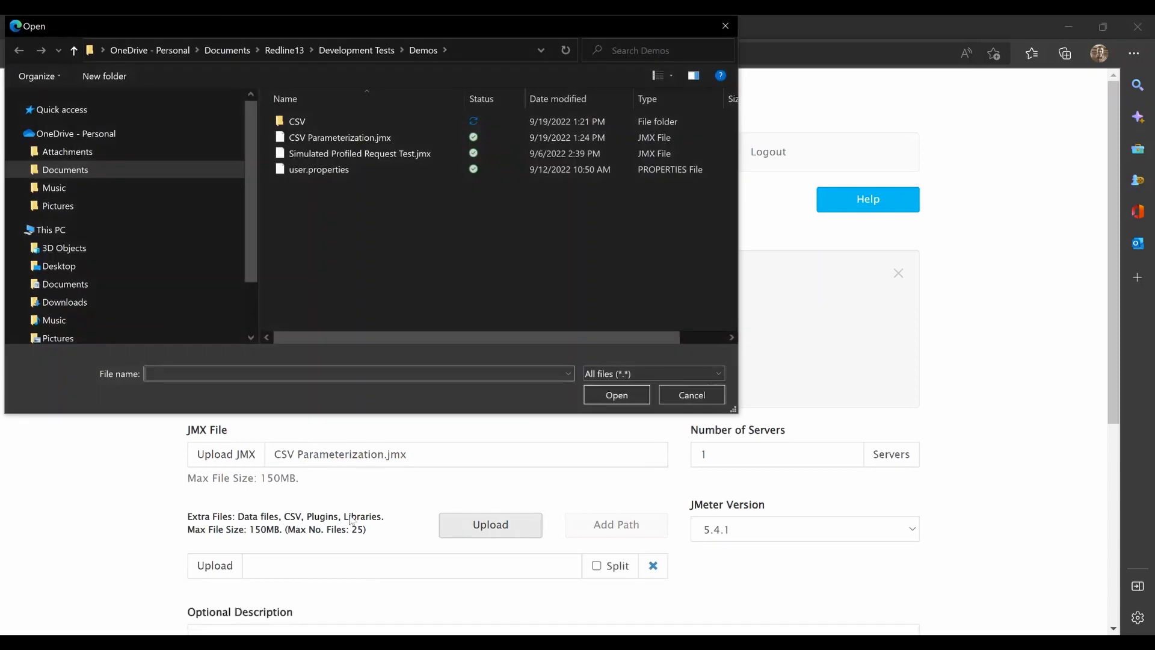
double_click(309, 121)
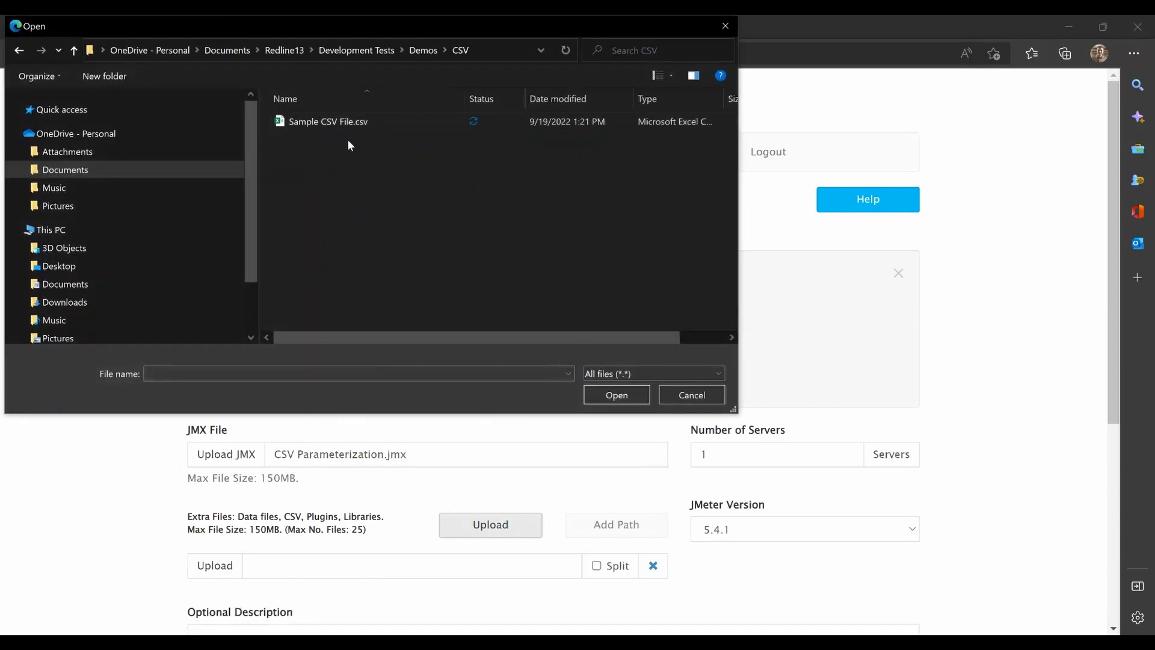
click(336, 122)
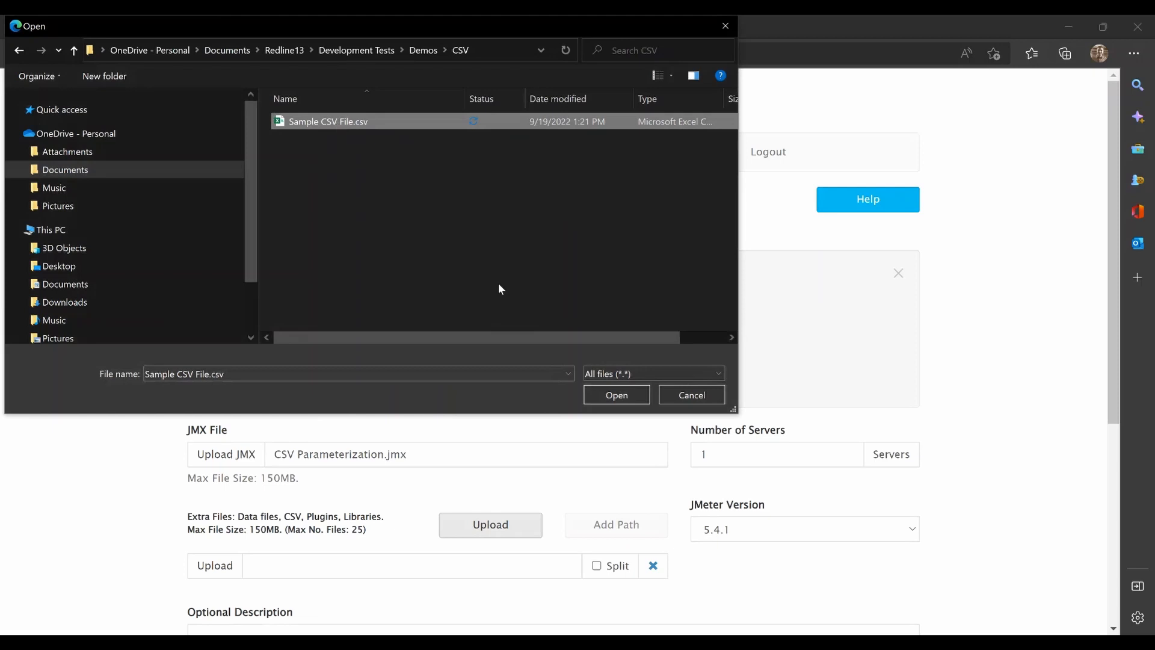
click(617, 398)
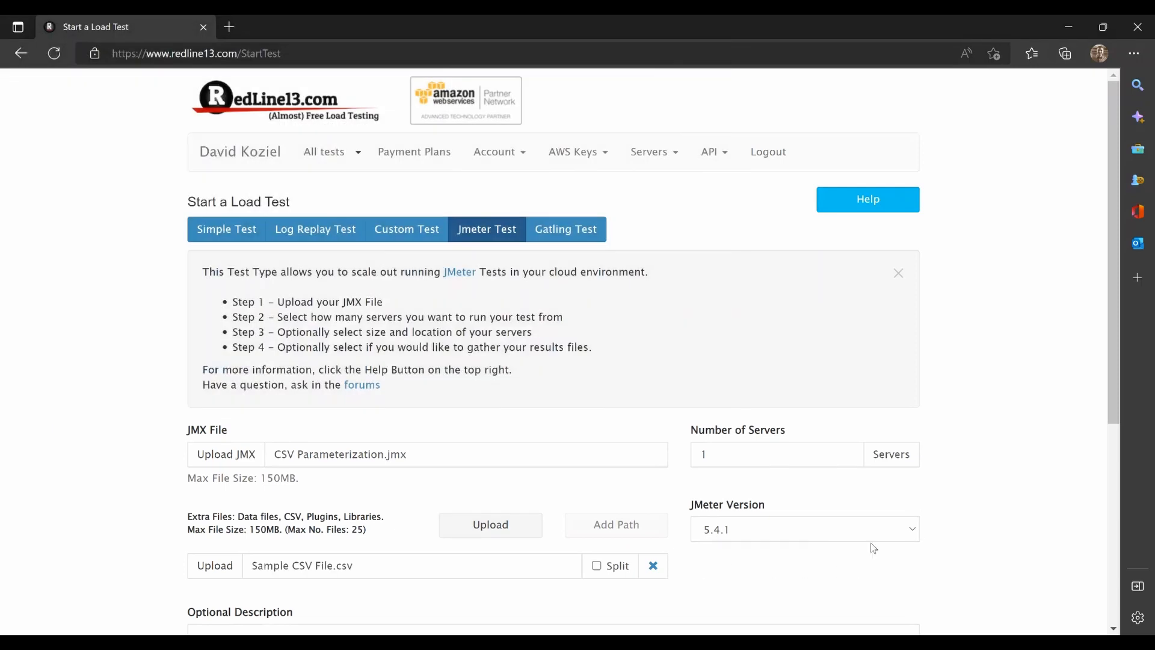
scroll(554, 557, down, 15)
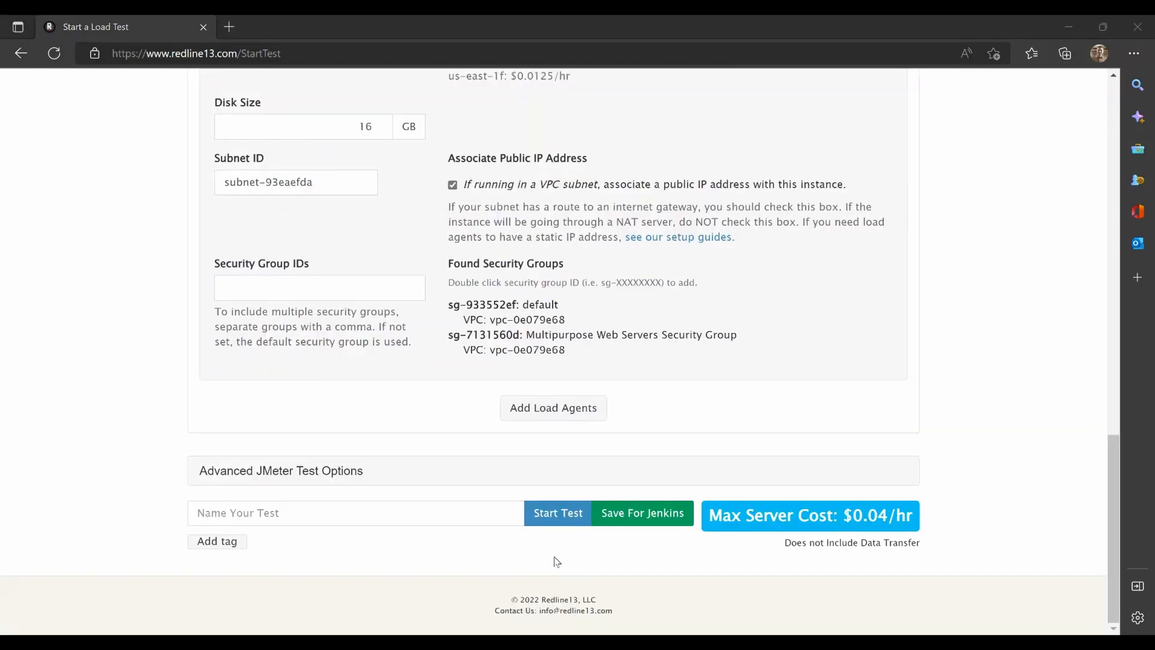
Launch the CSV Parameterization.jmx load test on a single server
click(563, 513)
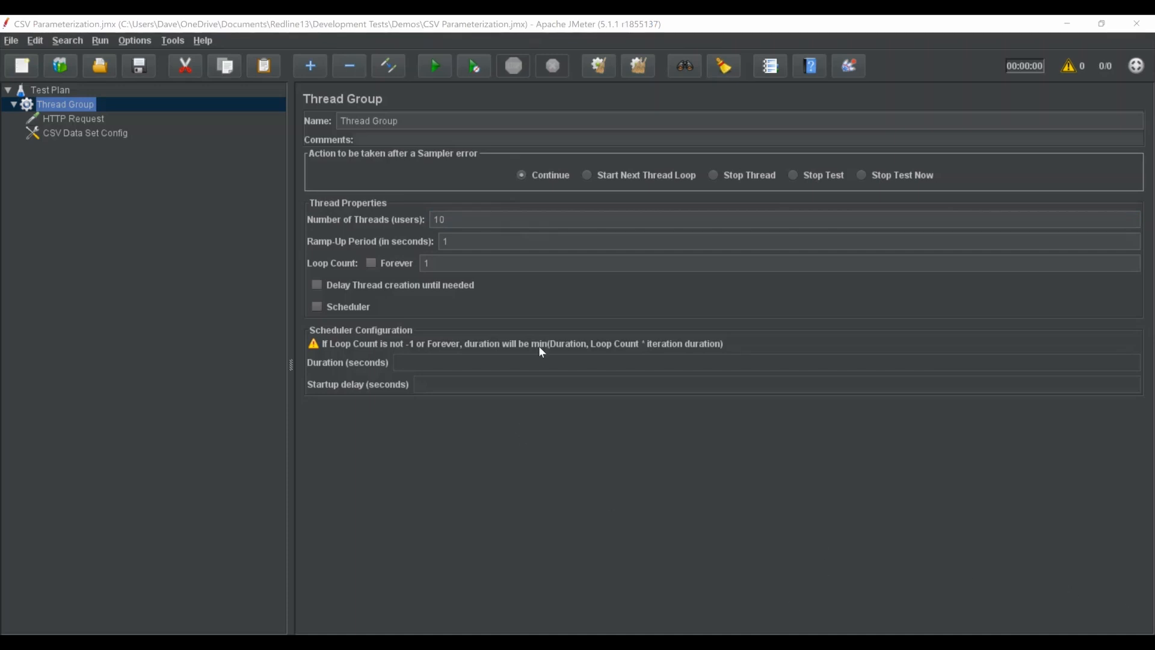
Change the Thread Group's number of threads from 10 to 100
click(453, 219)
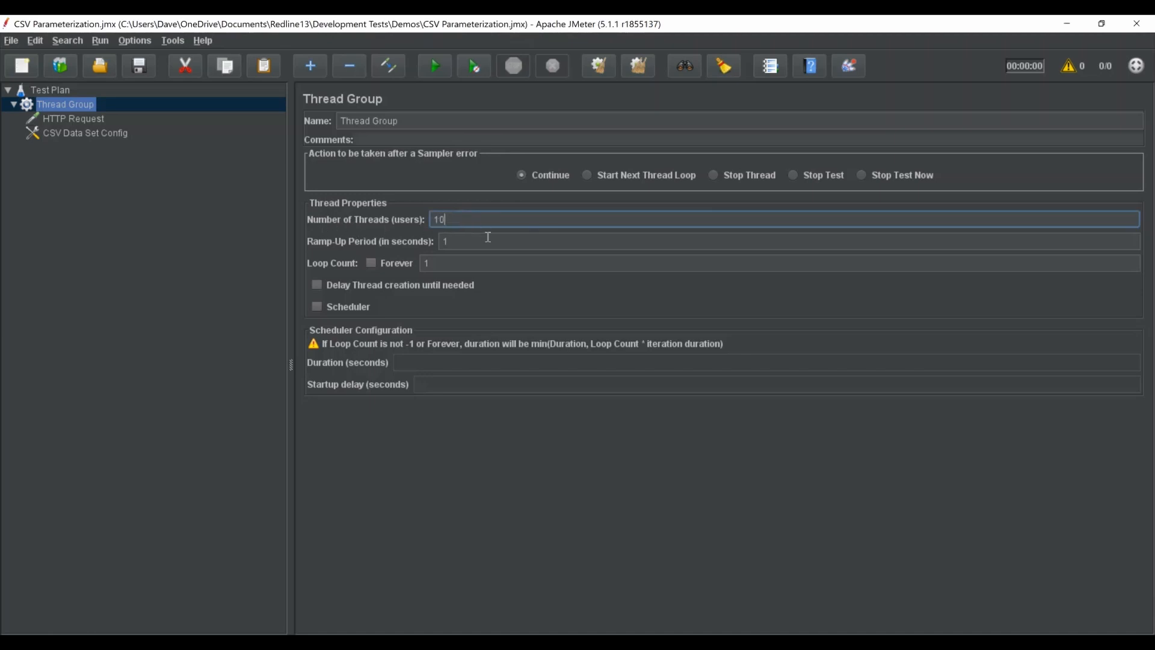
text(0)
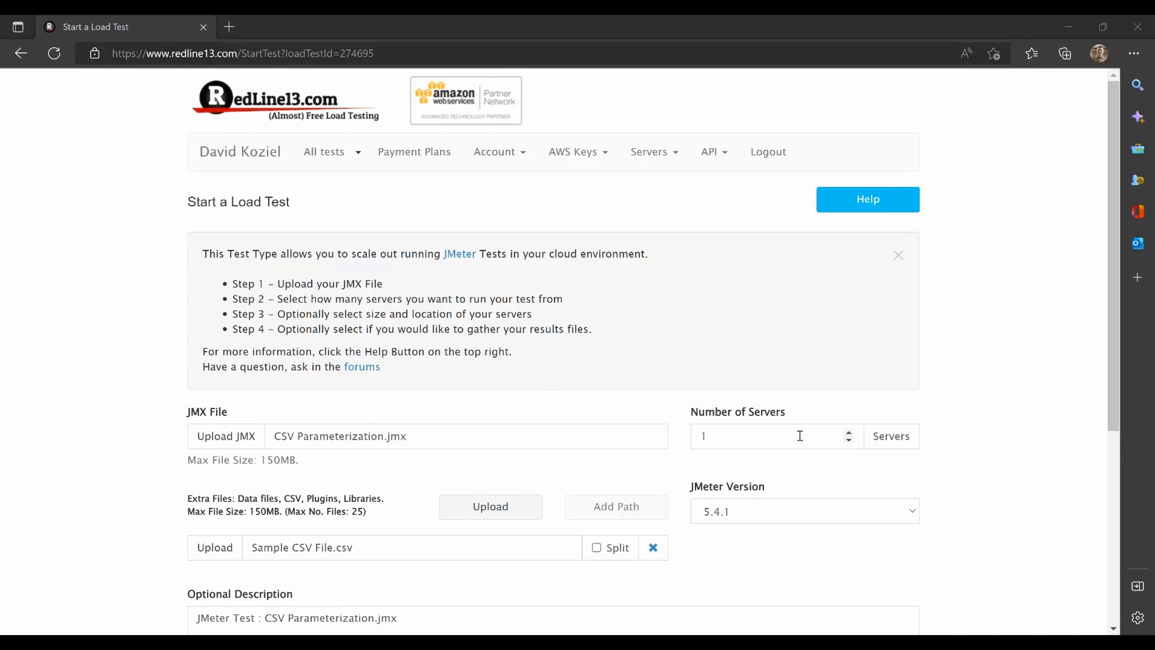
Launch the test on 3 servers and tick Split for Sample CSV File.csv
click(849, 433)
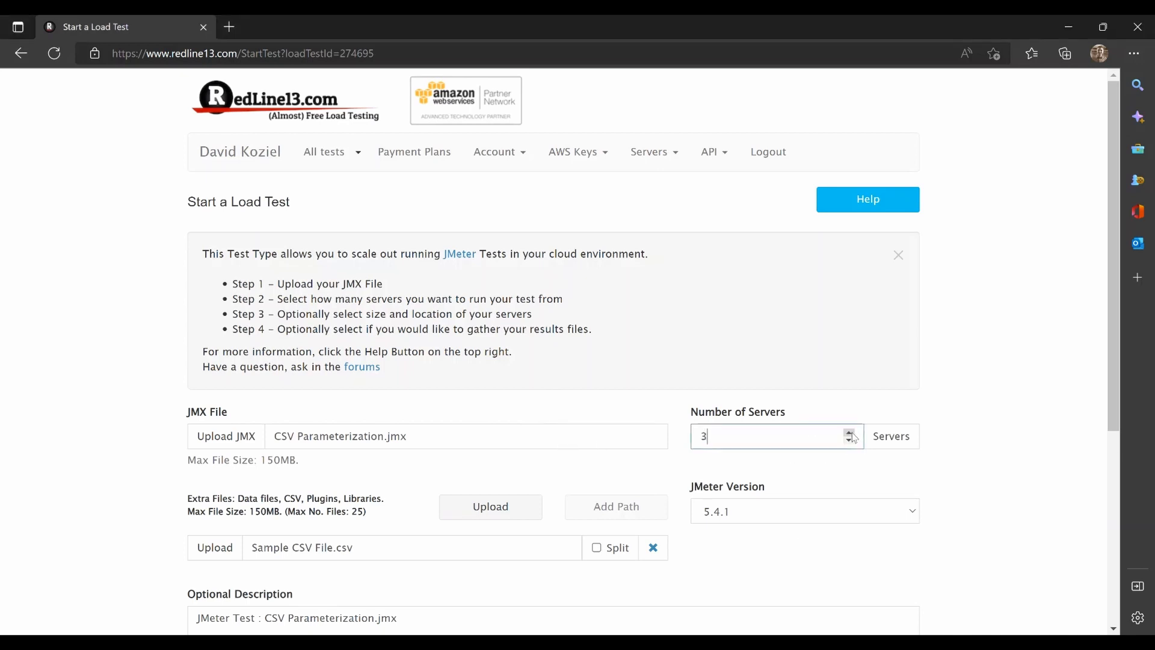
click(849, 433)
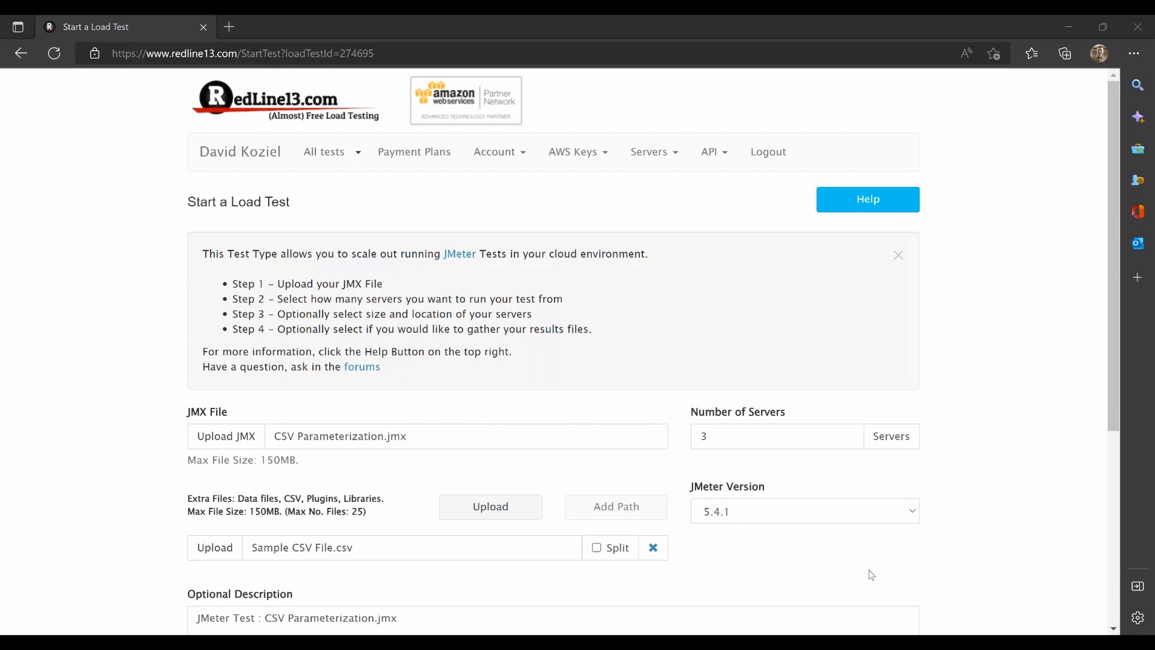
scroll(621, 553, down, 10)
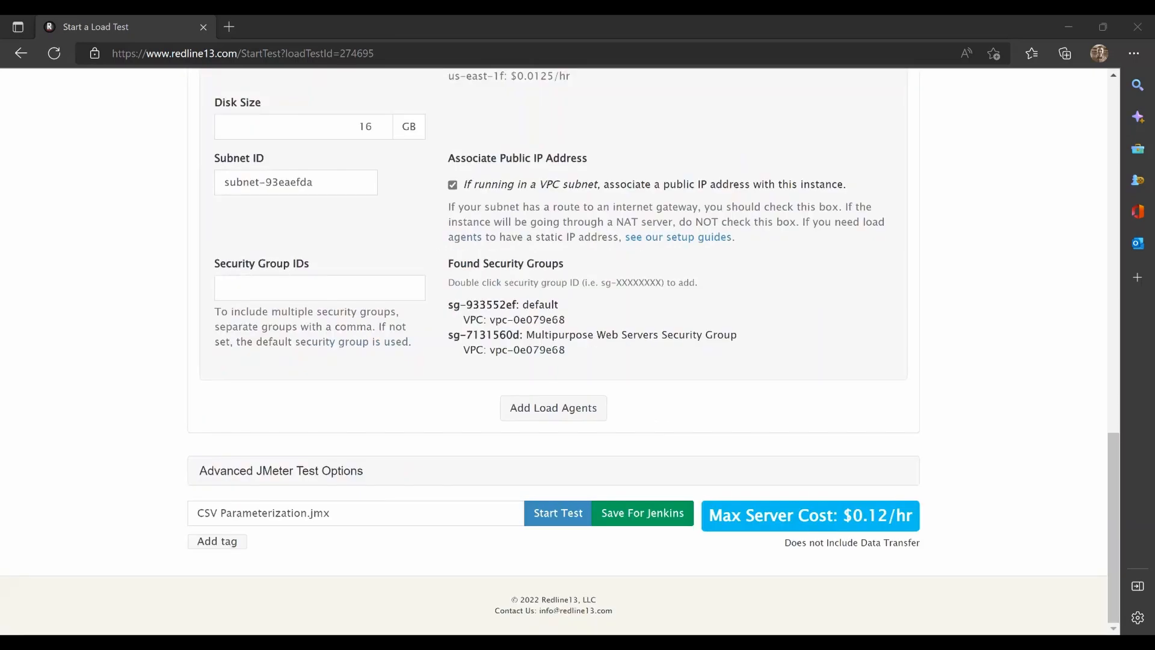
click(550, 515)
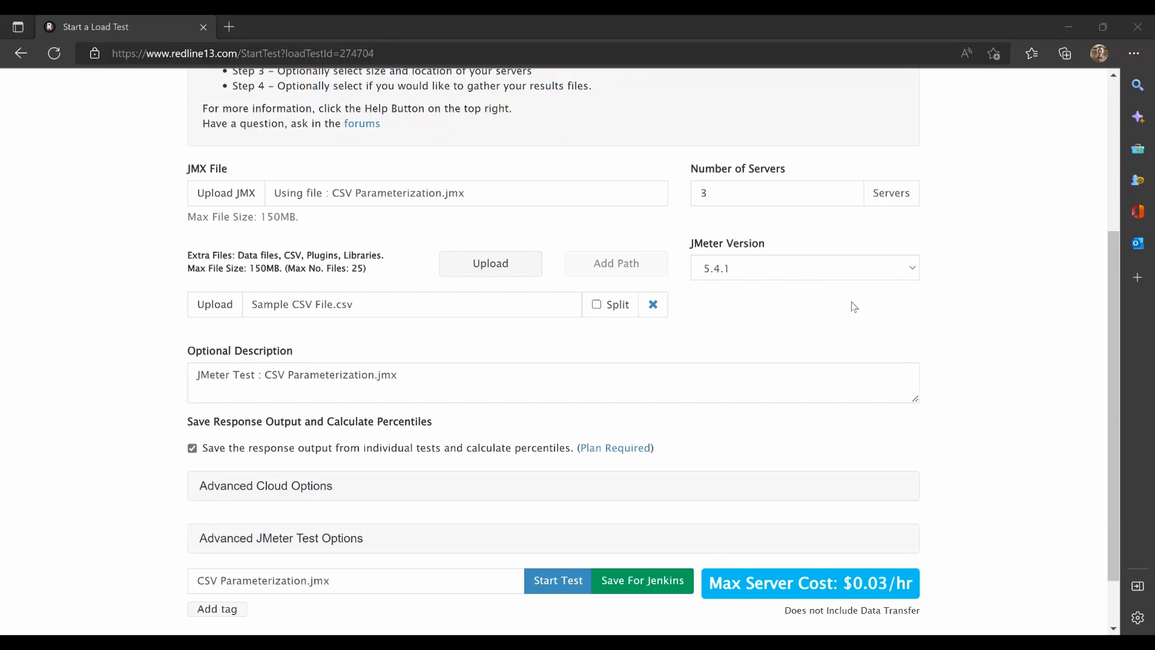
click(597, 305)
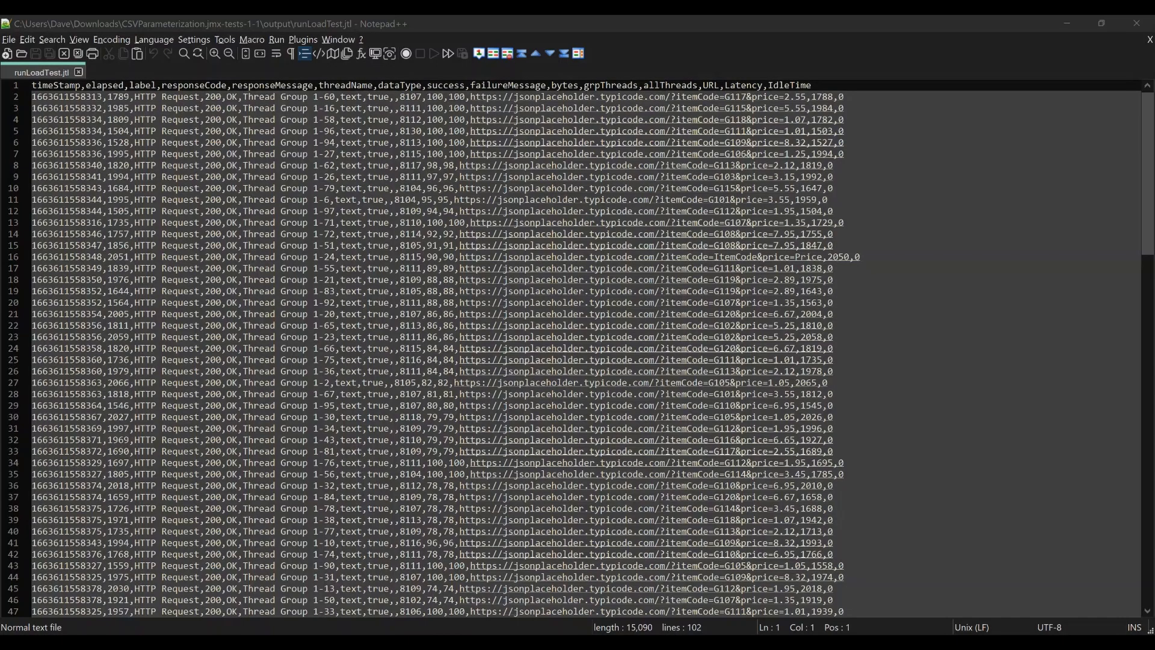